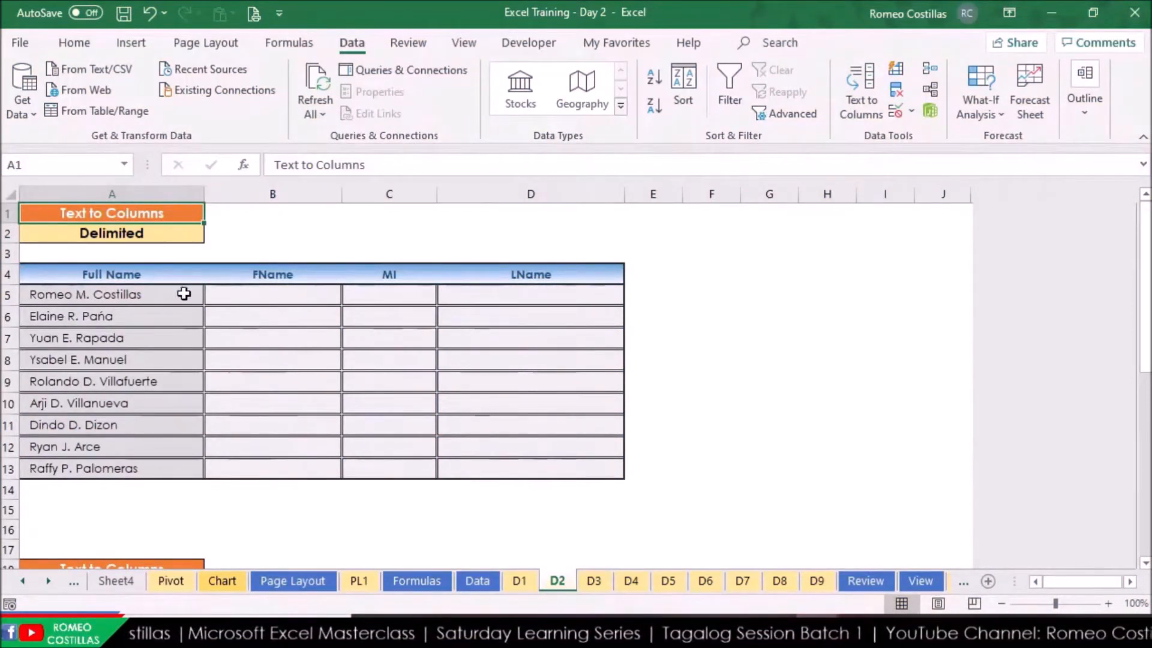
Step: Start Text to Columns on the full names in A5:A13 as delimited data, adding Space as a delimiter
{"action": "left_click_drag", "start_coordinate": [183, 293], "coordinate": [178, 464]}
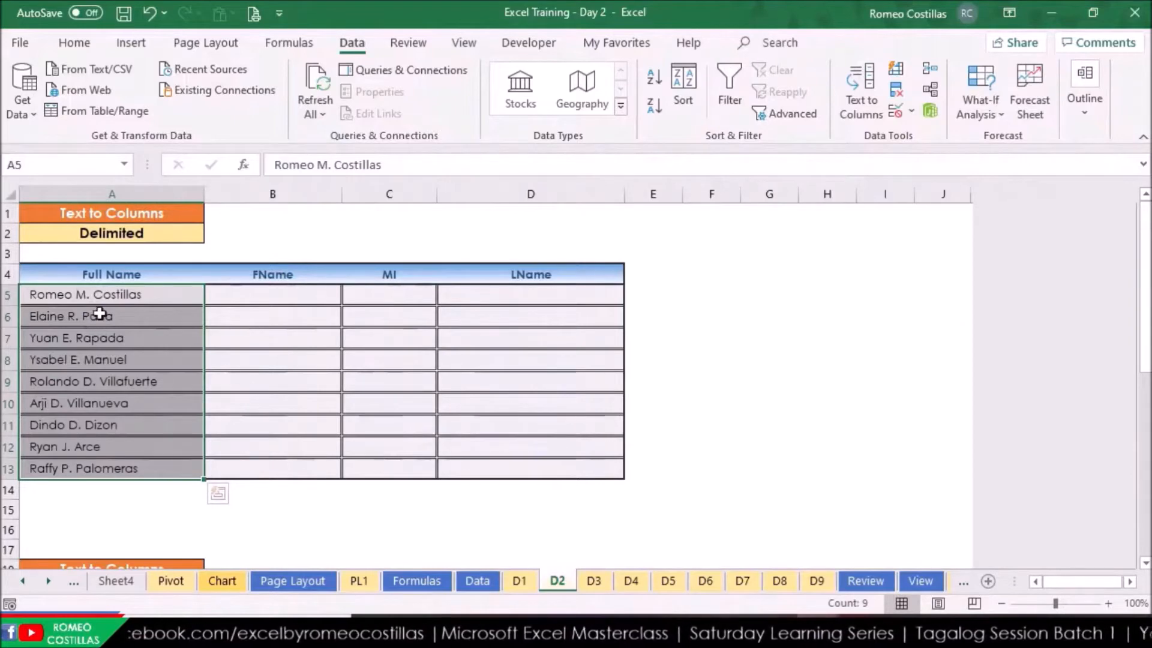
{"action": "left_click", "coordinate": [857, 116]}
{"action": "left_click_drag", "start_coordinate": [920, 250], "coordinate": [885, 139]}
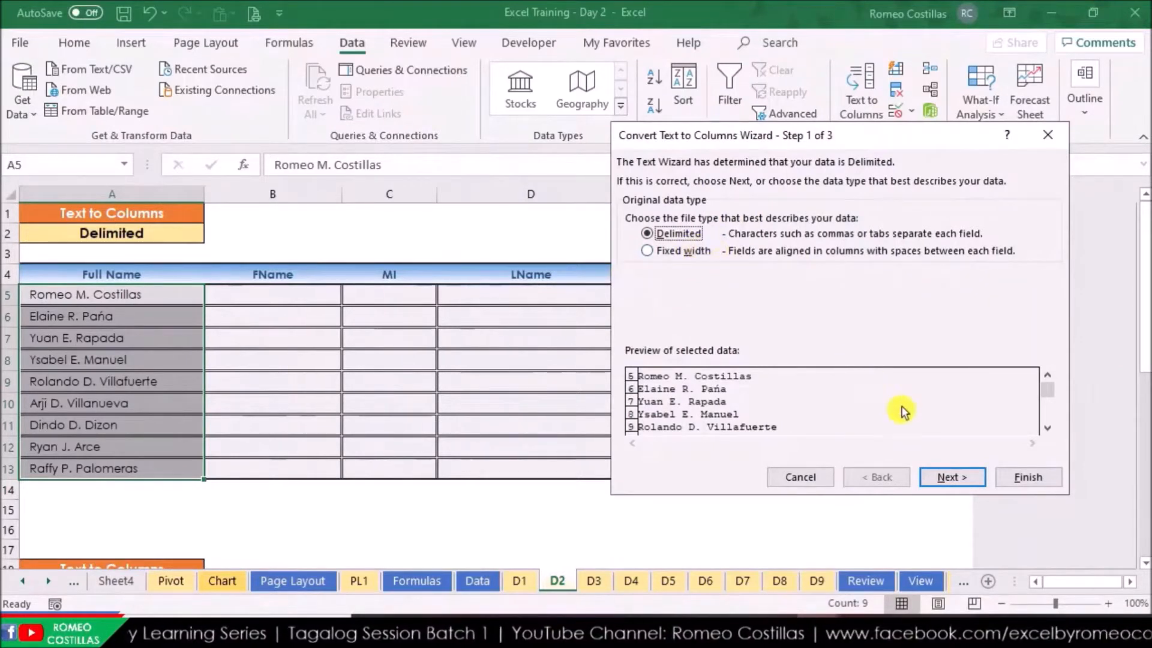
{"action": "left_click", "coordinate": [941, 477]}
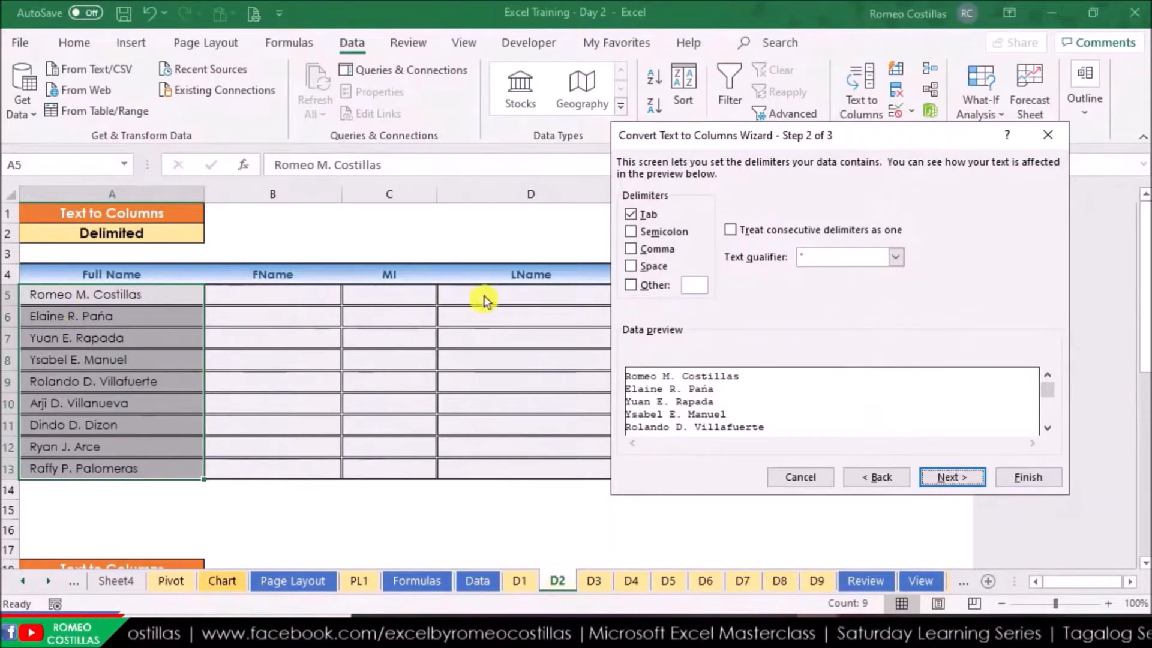
{"action": "left_click", "coordinate": [639, 272]}
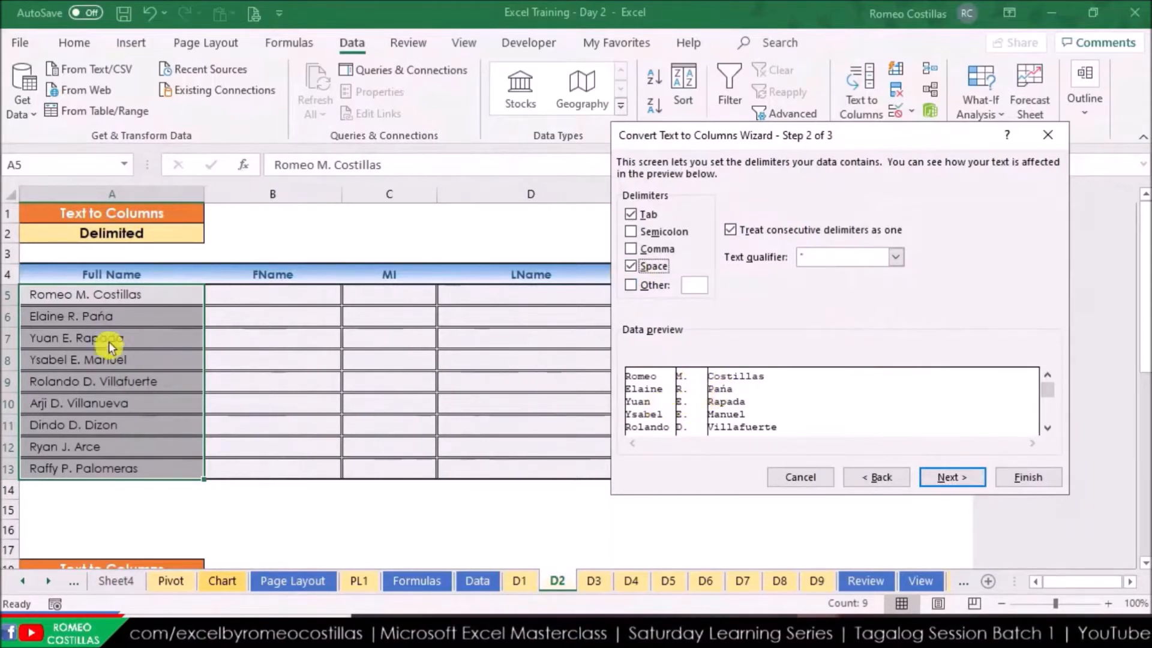
Step: Set the split names' destination to cell B5 and finish the conversion, allowing existing data to be replaced
{"action": "left_click", "coordinate": [955, 476]}
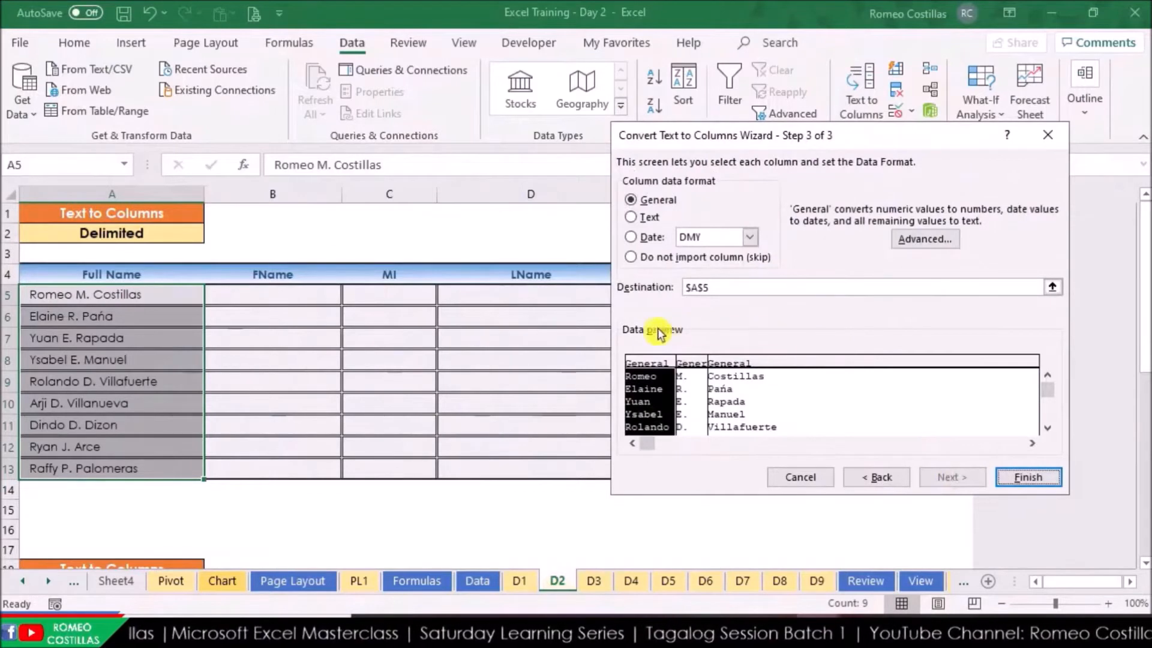
{"action": "left_click", "coordinate": [1053, 288]}
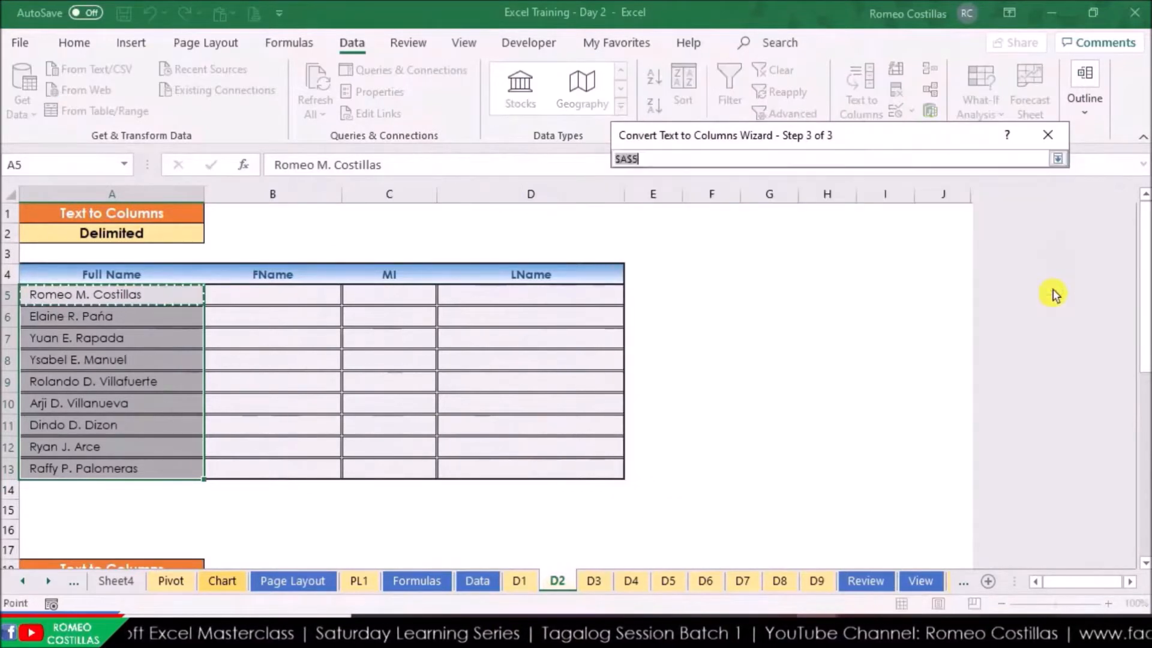
{"action": "left_click", "coordinate": [275, 297]}
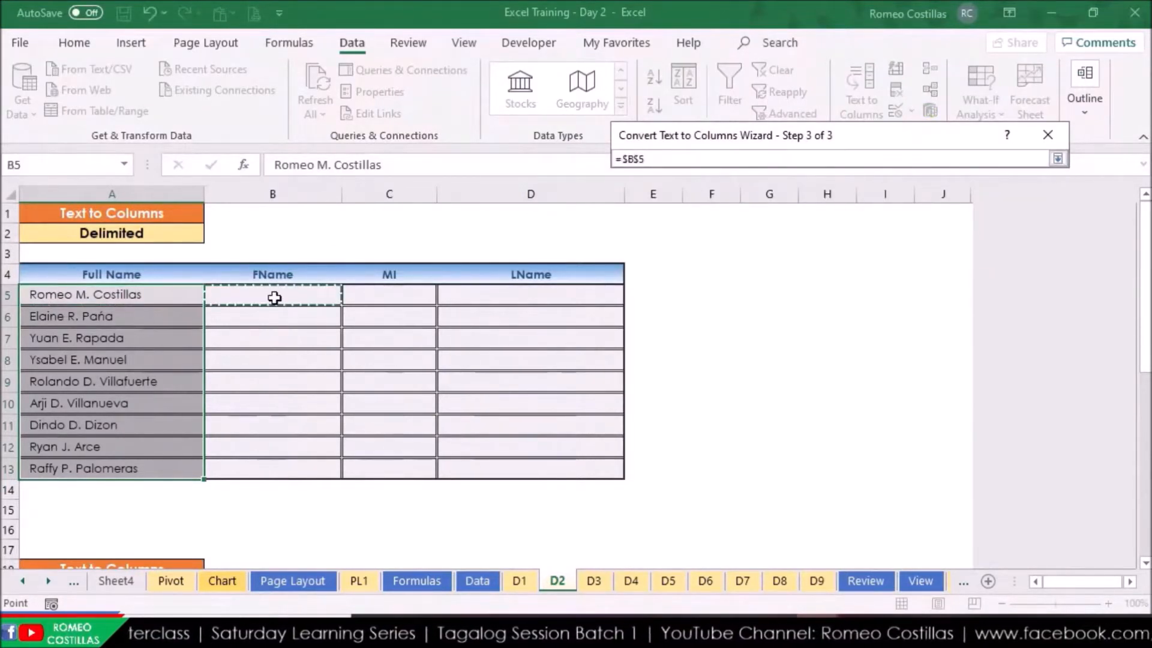
{"action": "key", "text": "Return"}
{"action": "left_click", "coordinate": [1014, 476]}
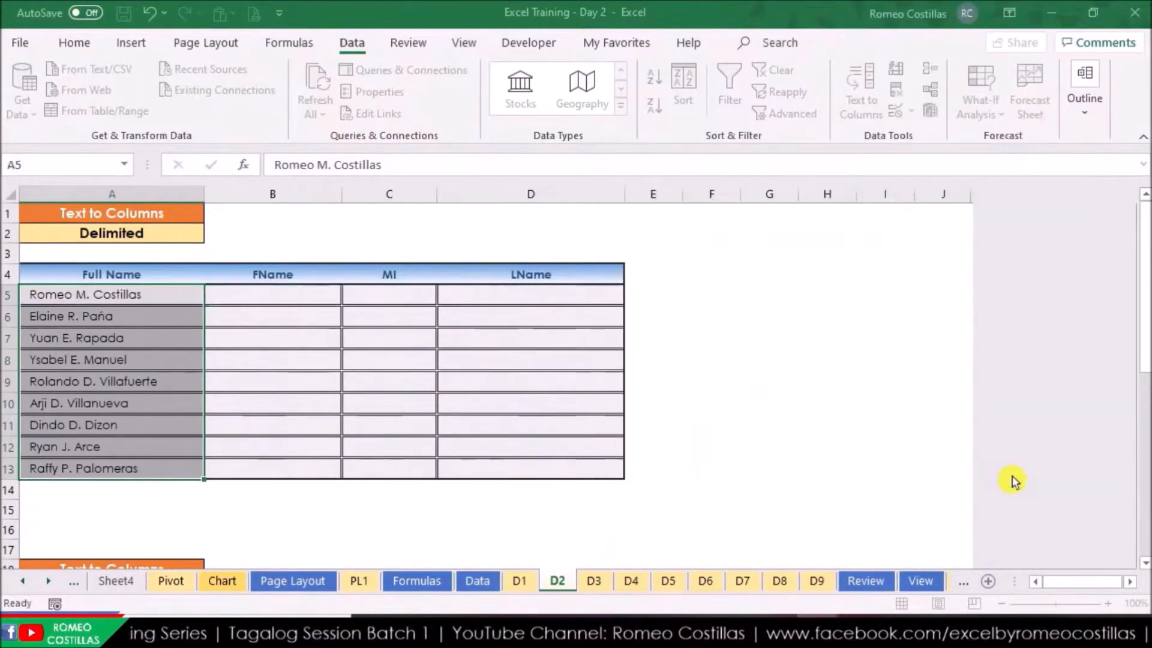
{"action": "left_click", "coordinate": [548, 364]}
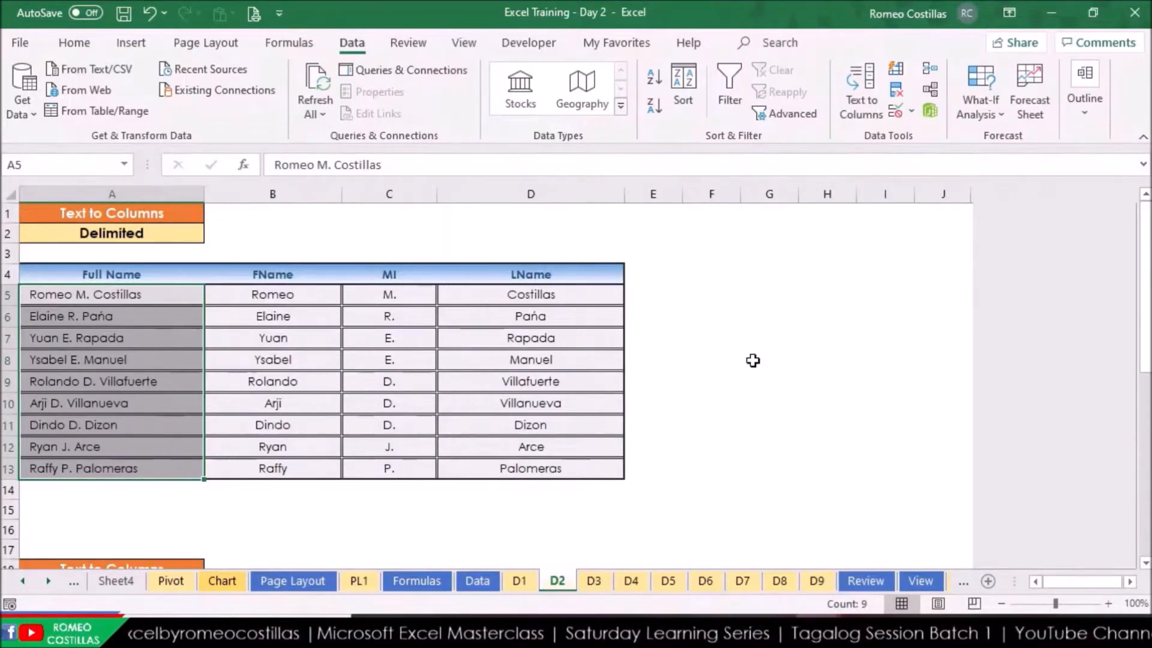
{"action": "scroll", "coordinate": [753, 360], "scroll_direction": "down", "scroll_amount": 1}
{"action": "key", "text": "alt+Tab"}
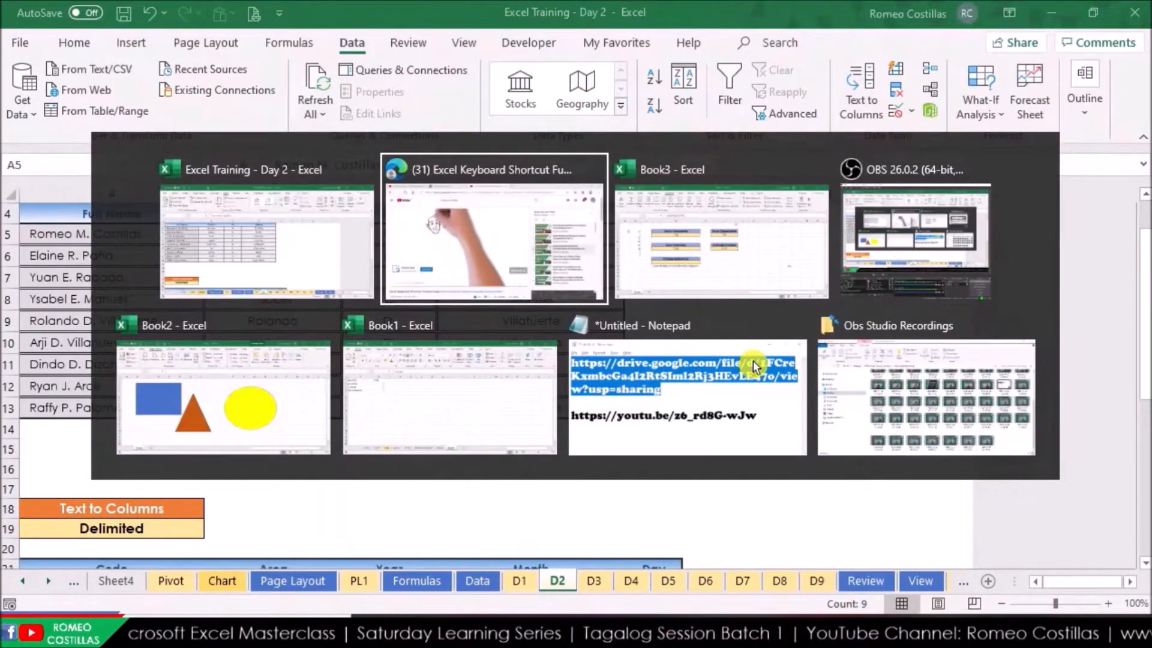
{"action": "scroll", "coordinate": [998, 355], "scroll_direction": "down", "scroll_amount": 5}
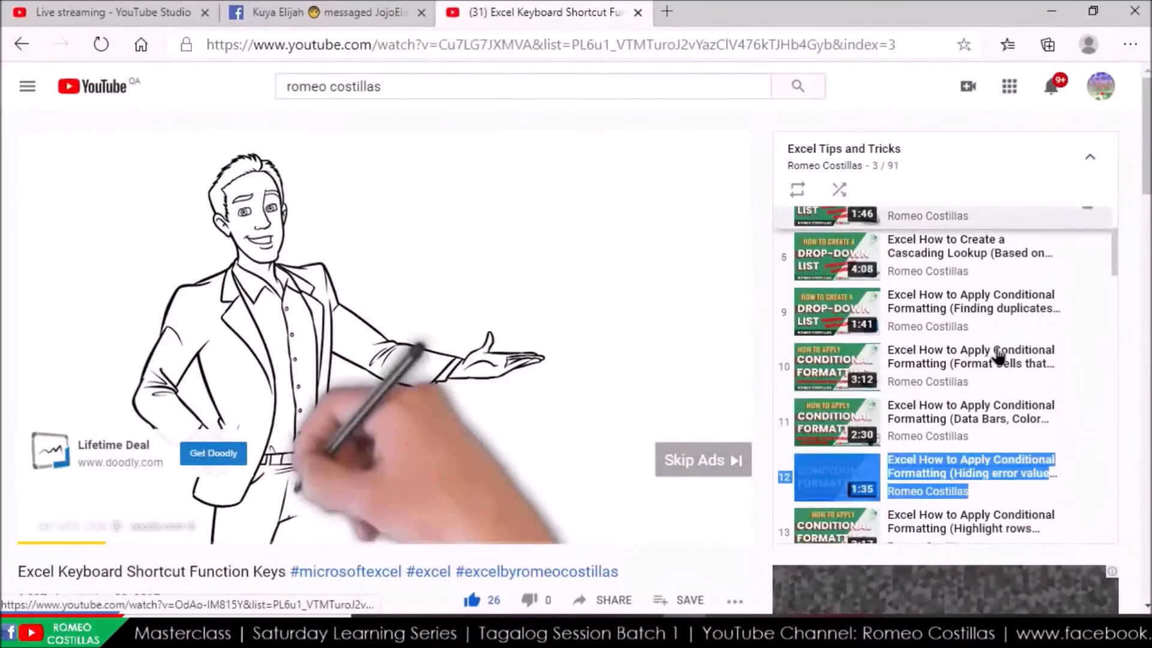
{"action": "scroll", "coordinate": [998, 354], "scroll_direction": "down", "scroll_amount": 2}
{"action": "key", "text": "alt+Tab"}
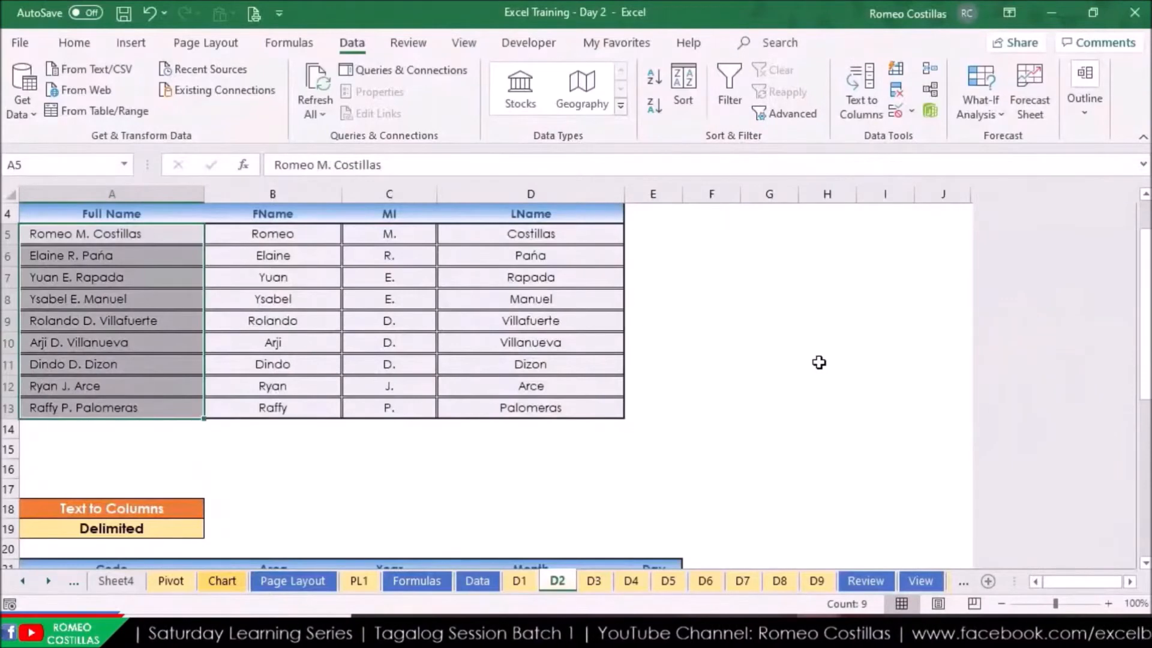
Step: Change the label in A19, above the Code table, to "Fixed Width"
{"action": "scroll", "coordinate": [819, 362], "scroll_direction": "down", "scroll_amount": 4}
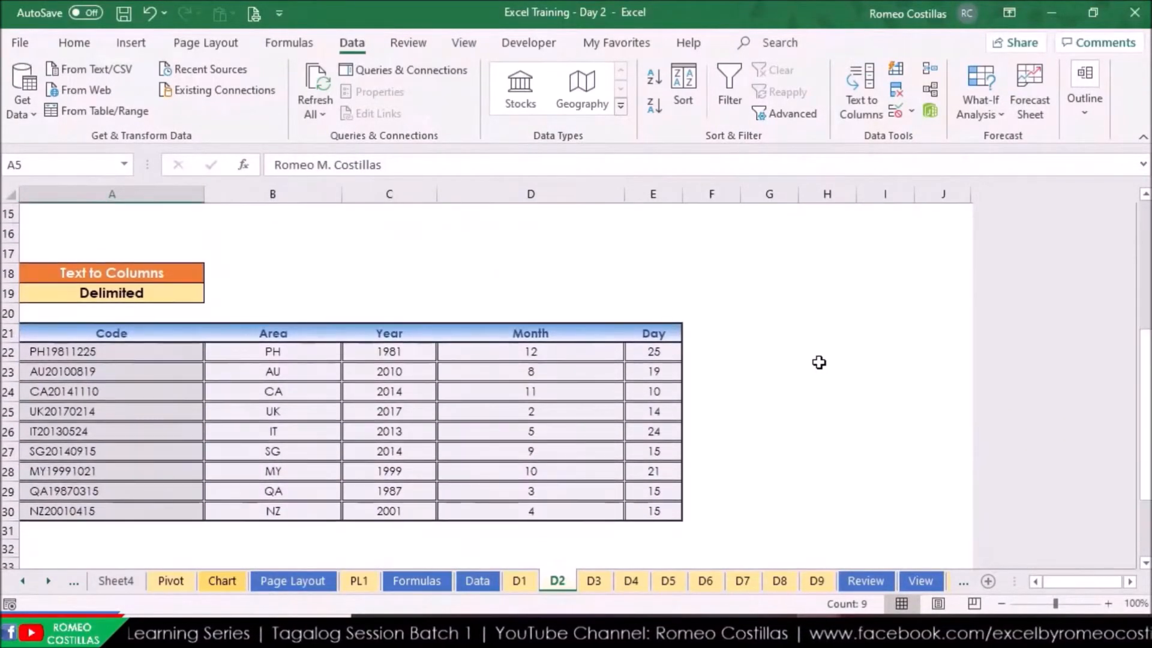
{"action": "left_click", "coordinate": [174, 294]}
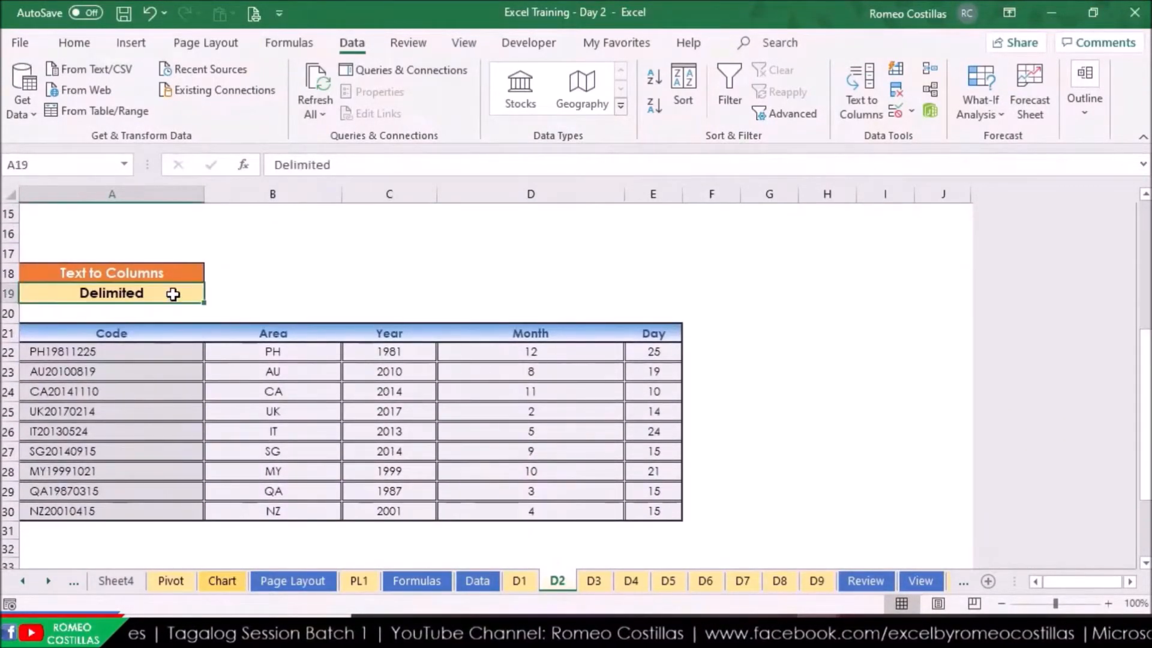
{"action": "type", "text": "Fixe"}
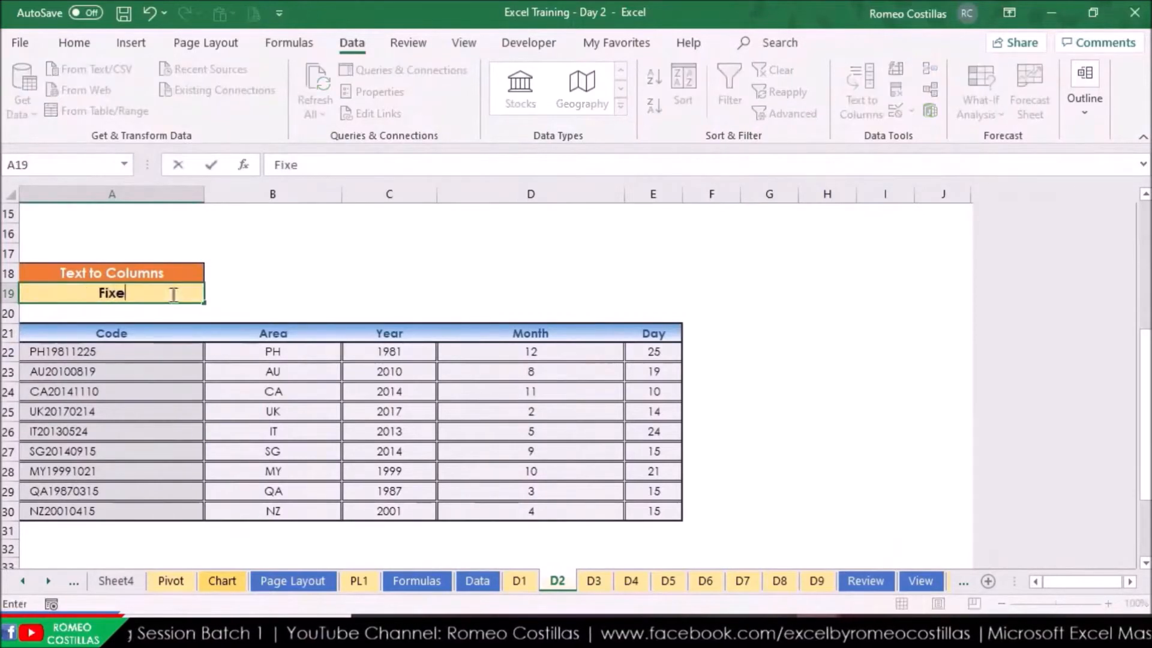
{"action": "type", "text": "d Width"}
{"action": "key", "text": "Return"}
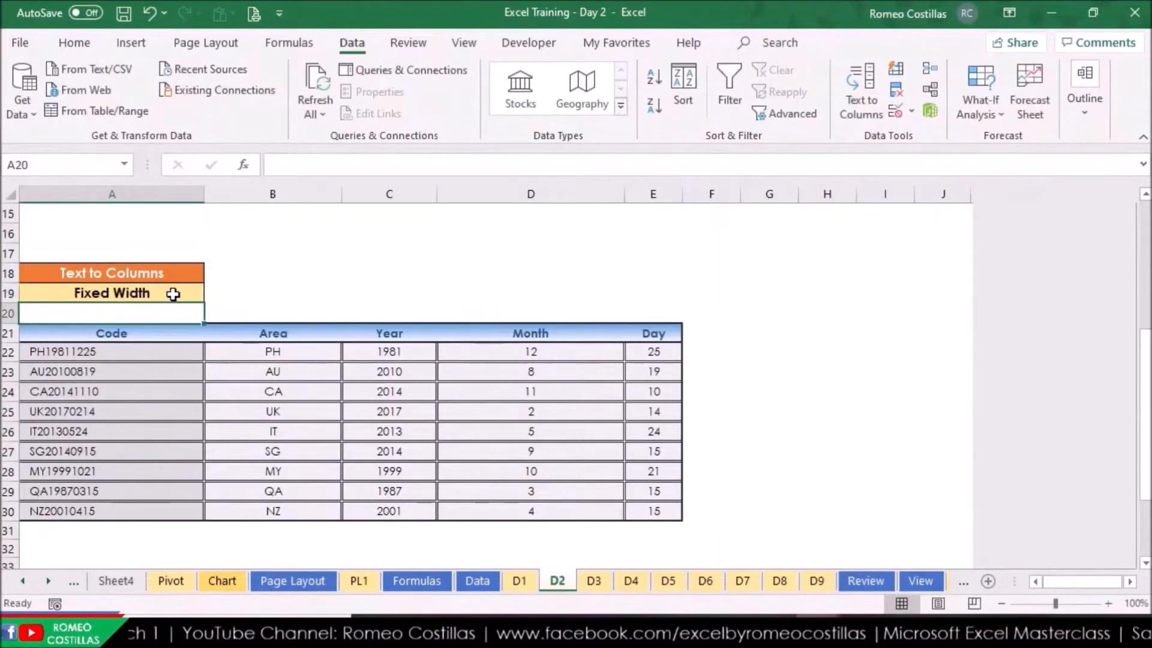
Step: Clear the Area, Year, Month and Day values in B22:E30 of the Code table
{"action": "left_click", "coordinate": [153, 352]}
{"action": "scroll", "coordinate": [297, 393], "scroll_direction": "down", "scroll_amount": 1}
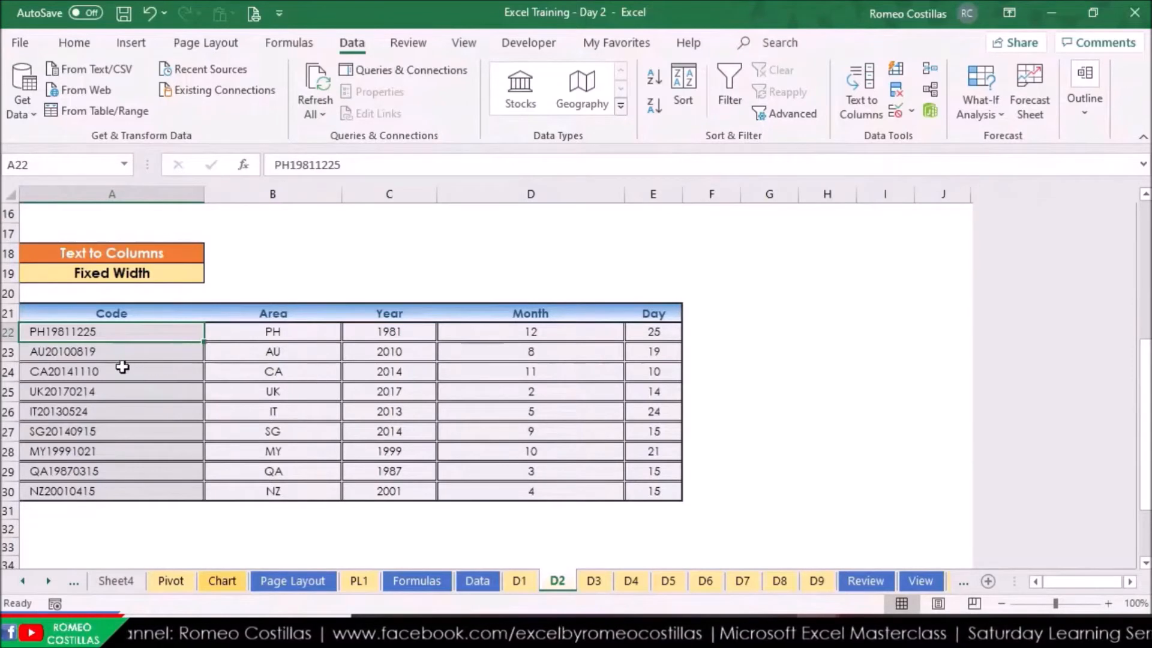
{"action": "left_click_drag", "start_coordinate": [298, 332], "coordinate": [637, 490]}
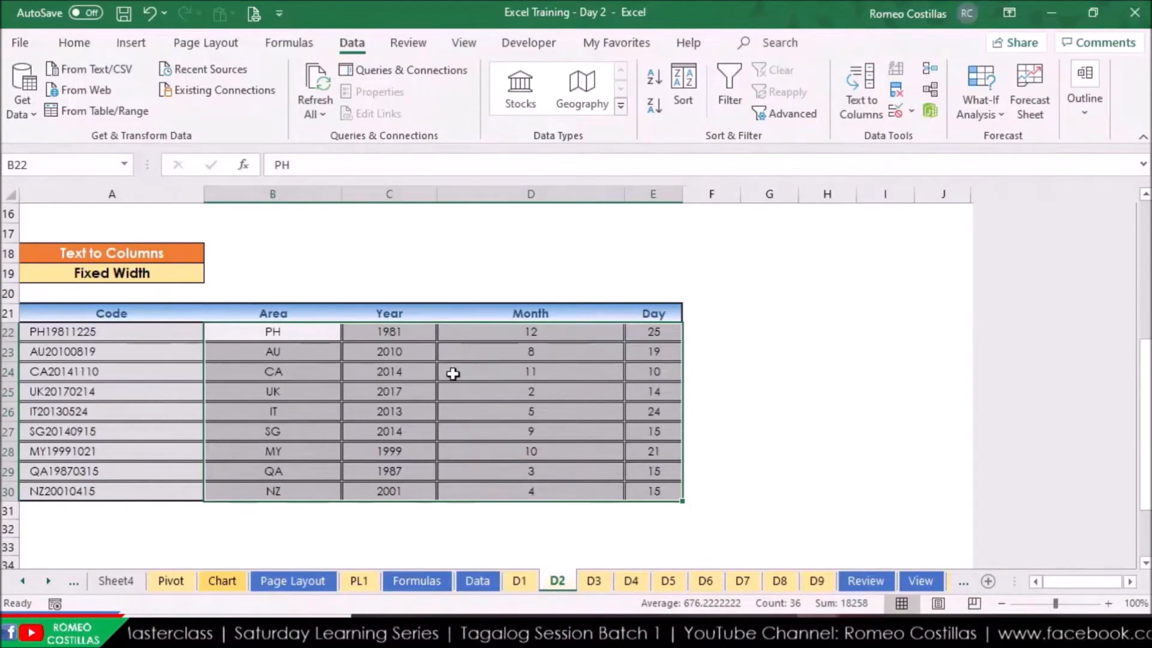
{"action": "key", "text": "Delete"}
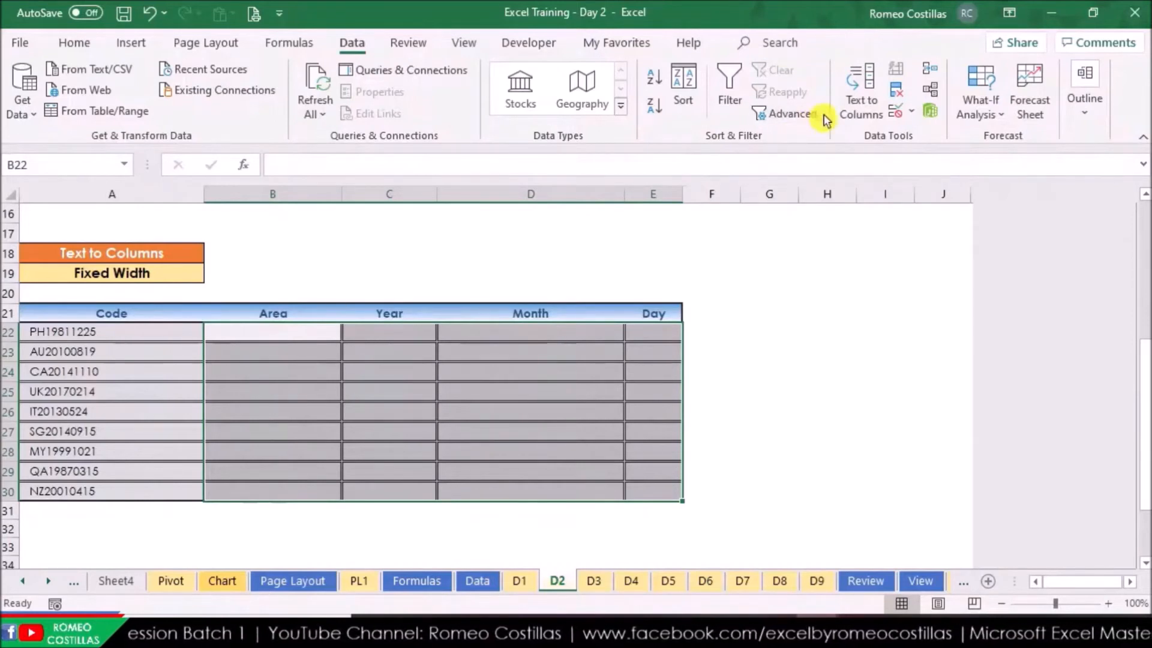
Step: Start Text to Columns on the codes in A22:A30 as fixed width, with column breaks after characters 2, 6 and 8
{"action": "left_click_drag", "start_coordinate": [150, 331], "coordinate": [175, 489]}
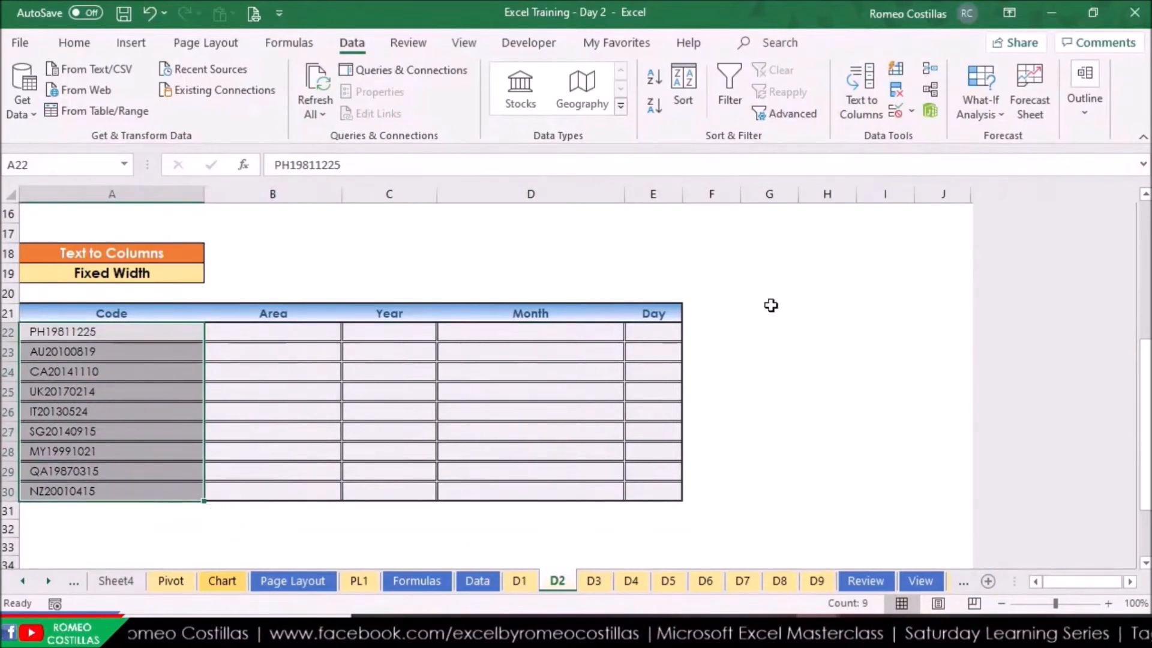
{"action": "left_click", "coordinate": [868, 107]}
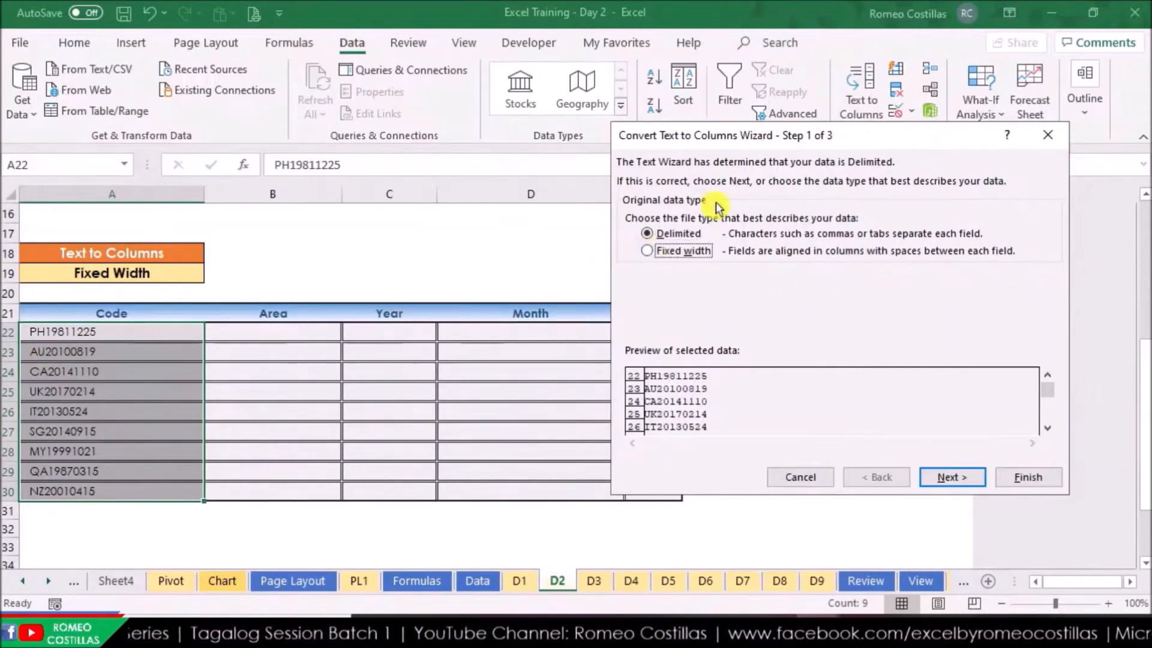
{"action": "left_click", "coordinate": [647, 252]}
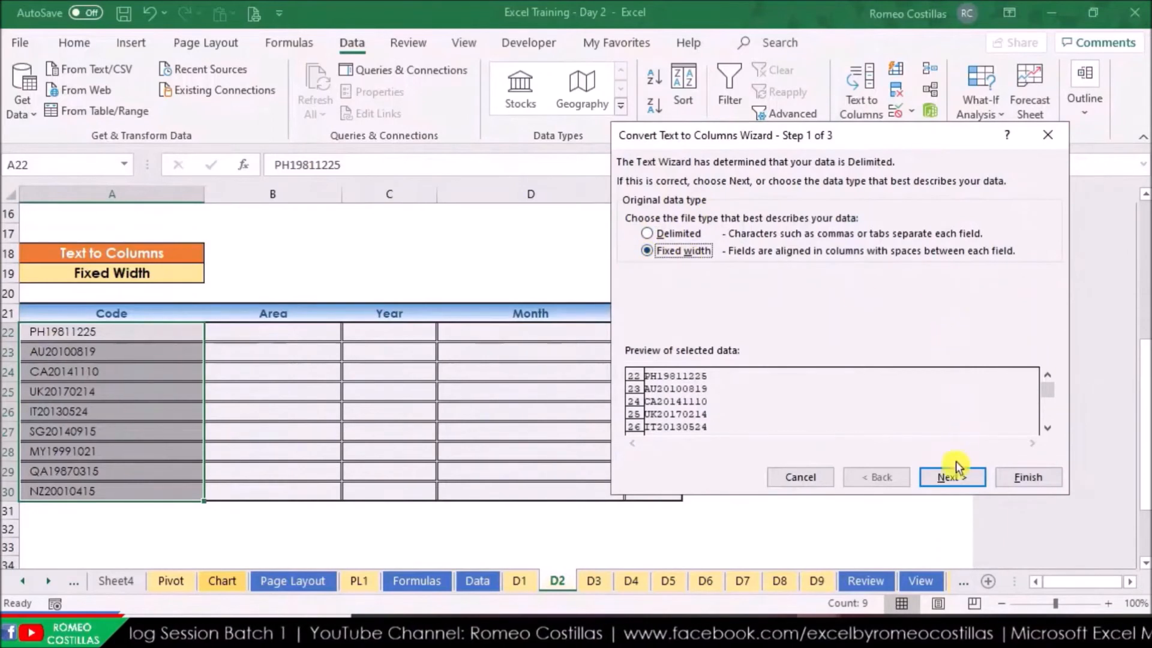
{"action": "left_click", "coordinate": [952, 478]}
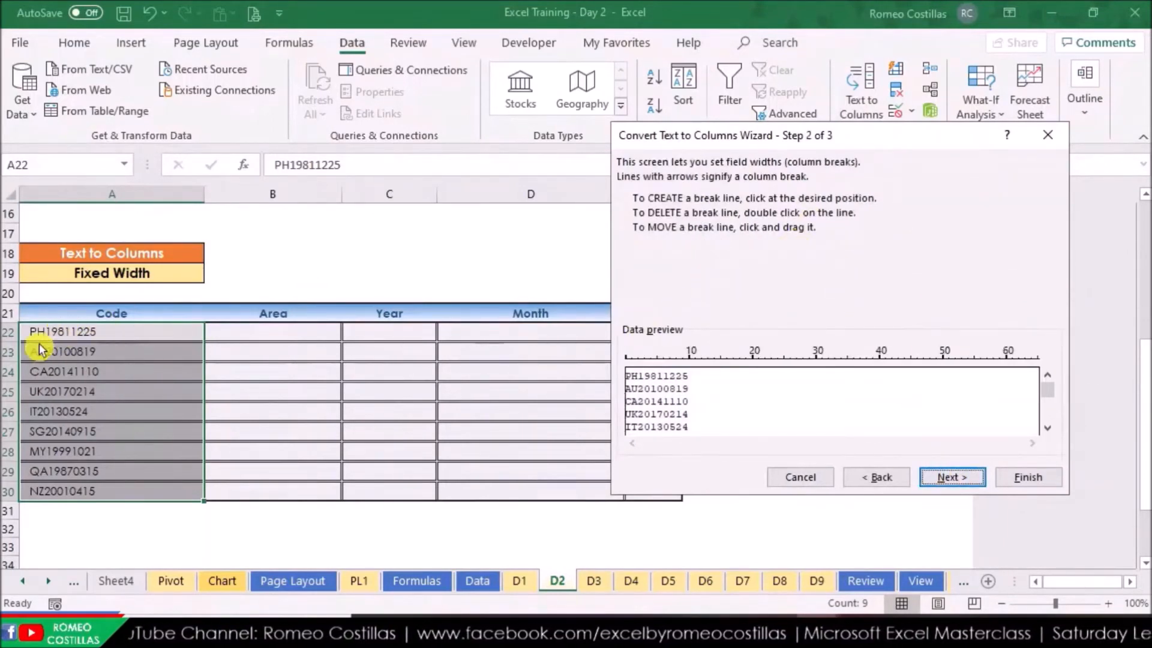
{"action": "left_click", "coordinate": [638, 379]}
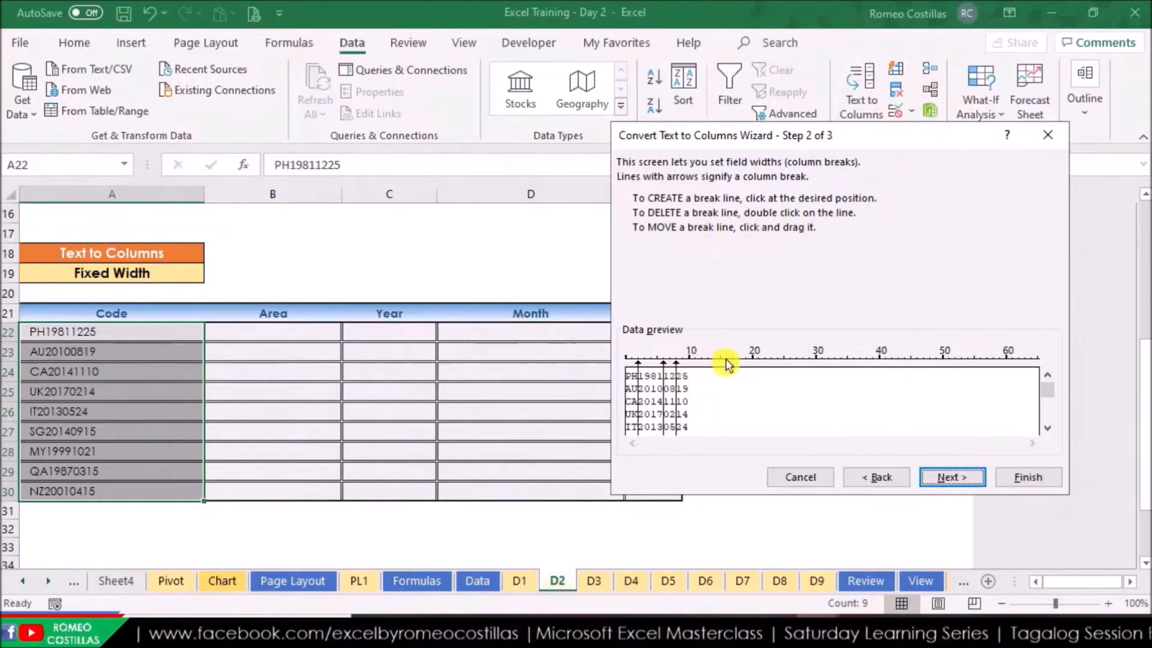
Step: Set the split codes' destination to cell B22 and finish the conversion, allowing existing data to be replaced
{"action": "left_click", "coordinate": [955, 478]}
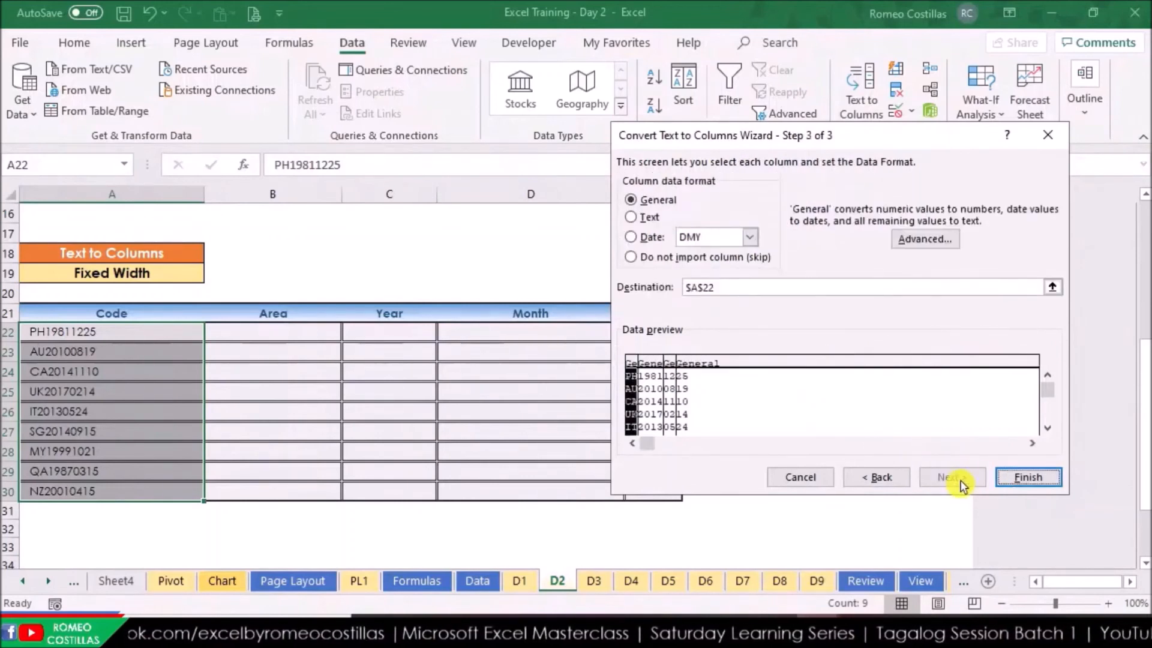
{"action": "left_click", "coordinate": [1053, 289]}
{"action": "left_click", "coordinate": [292, 332]}
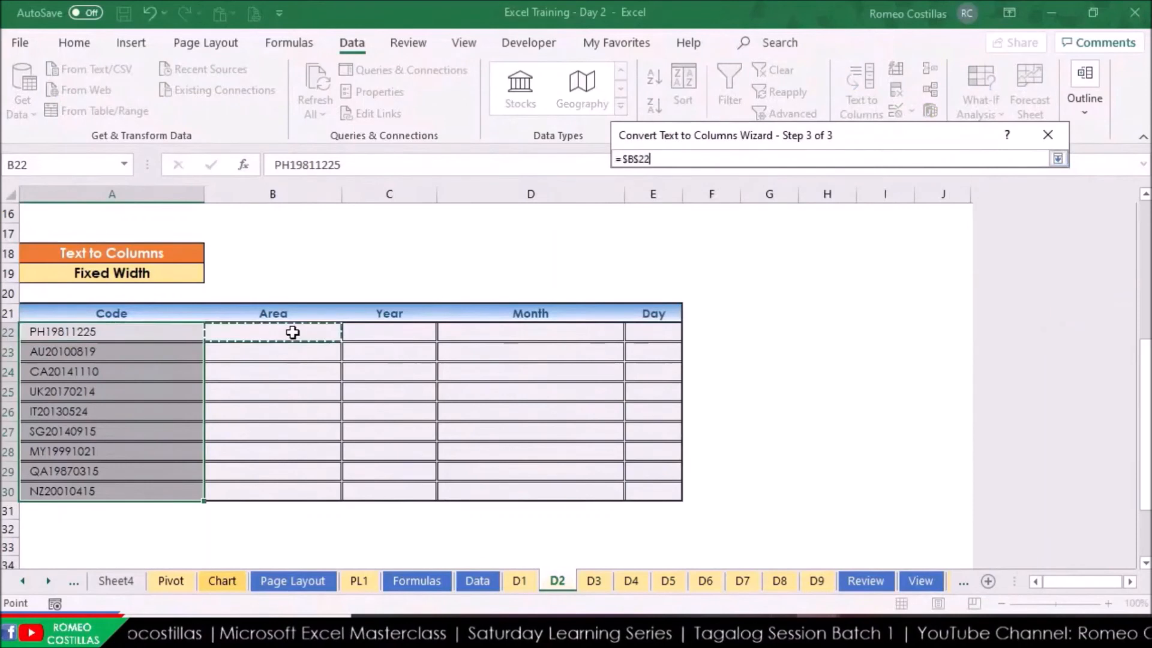
{"action": "key", "text": "Return"}
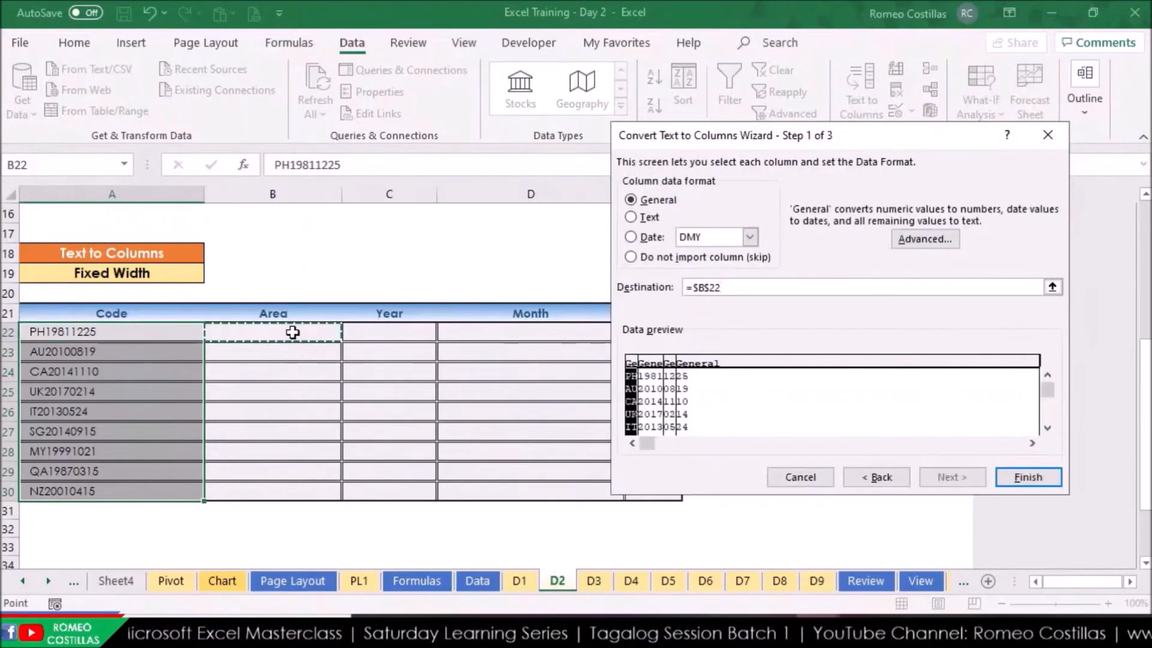
{"action": "left_click", "coordinate": [1028, 481]}
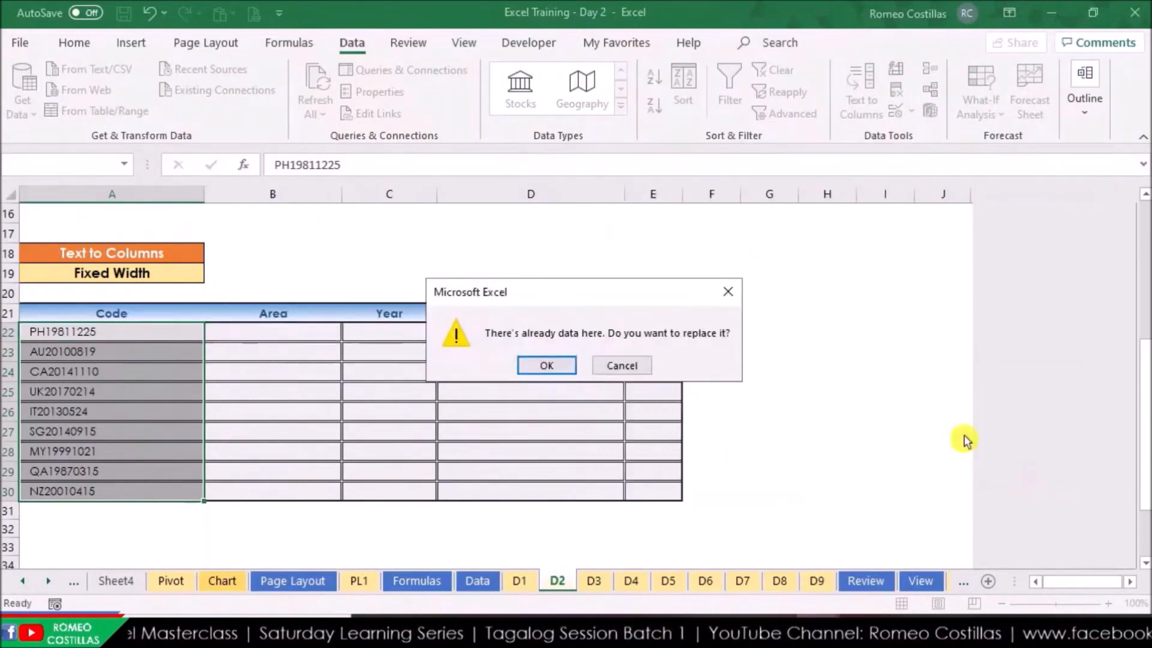
{"action": "left_click", "coordinate": [536, 366]}
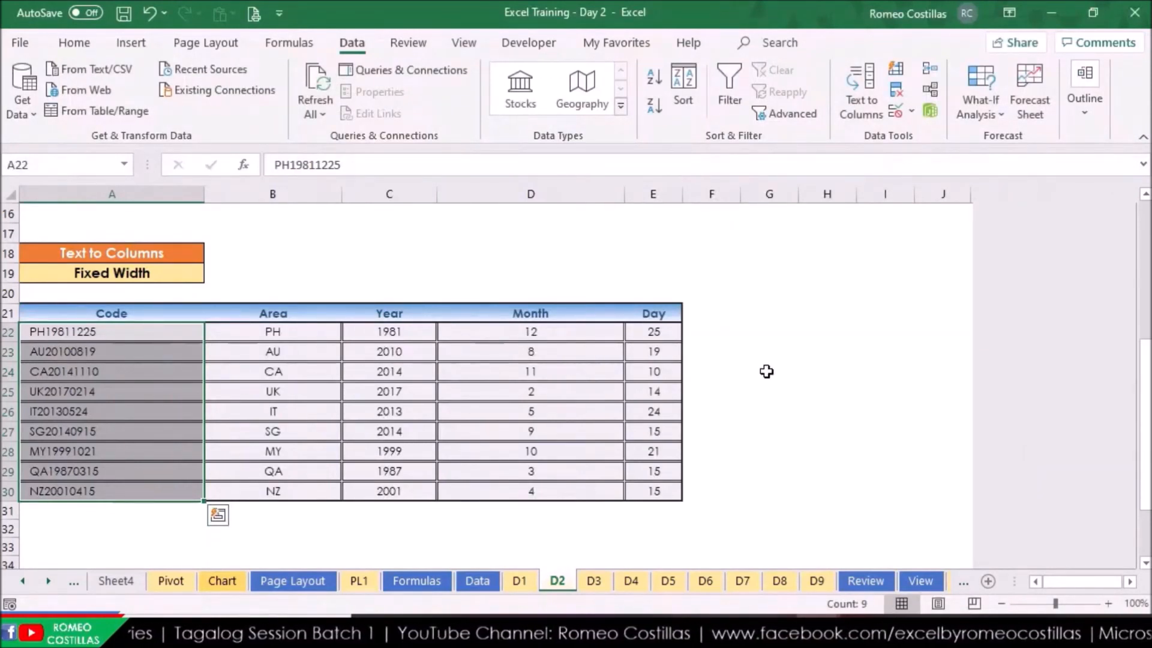
{"action": "scroll", "coordinate": [767, 372], "scroll_direction": "down", "scroll_amount": 2}
{"action": "scroll", "coordinate": [767, 372], "scroll_direction": "up", "scroll_amount": 2}
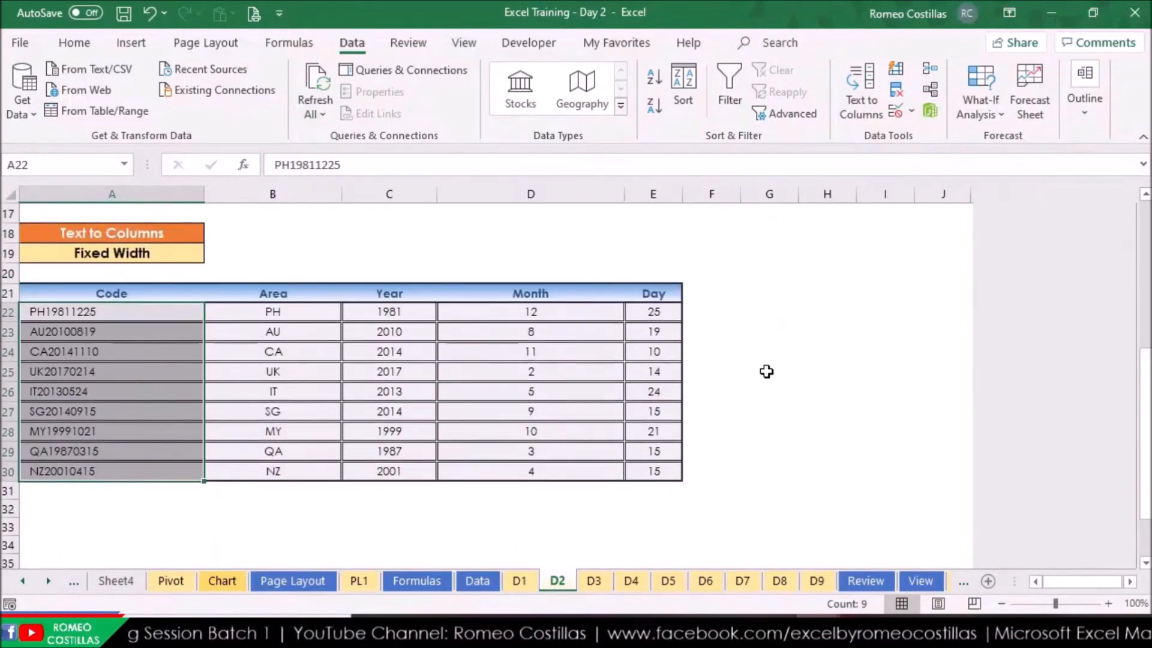